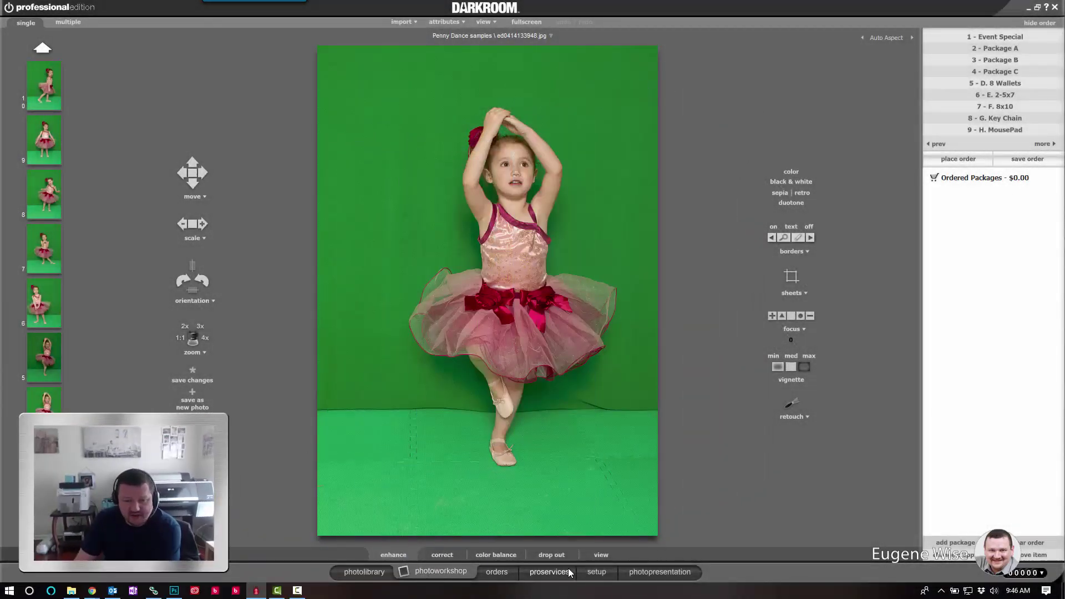
Enable Print divider lines in the common printer options and save.
left_click(596, 574)
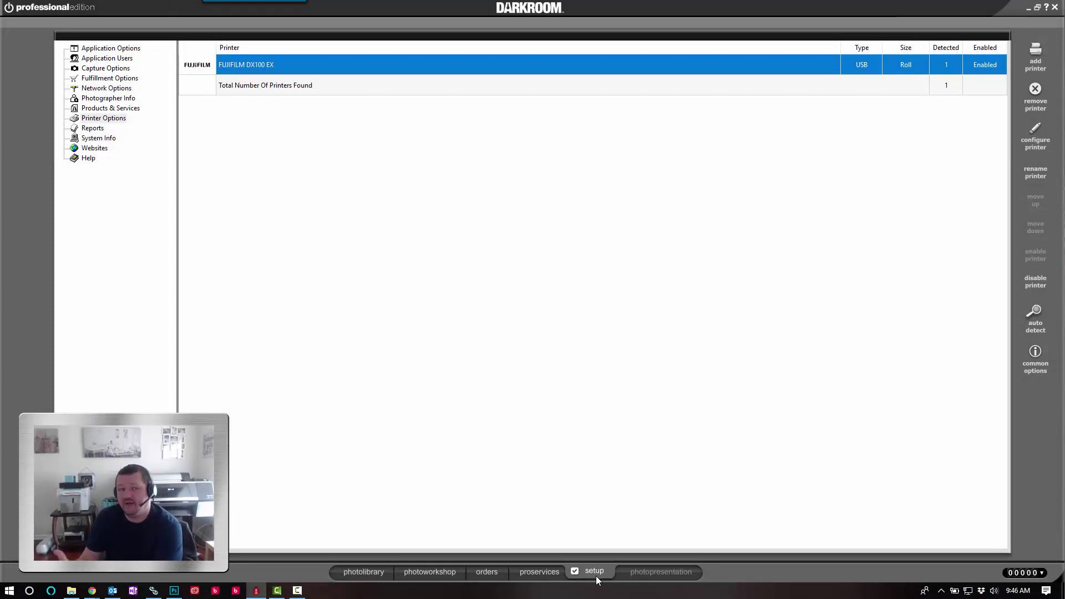
left_click(105, 119)
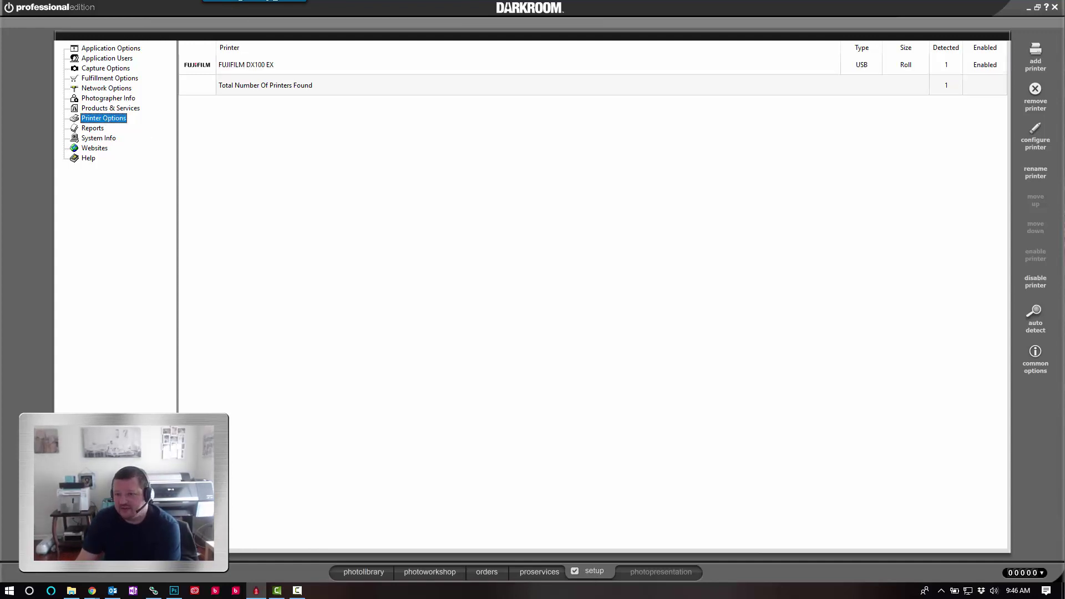
left_click(1034, 364)
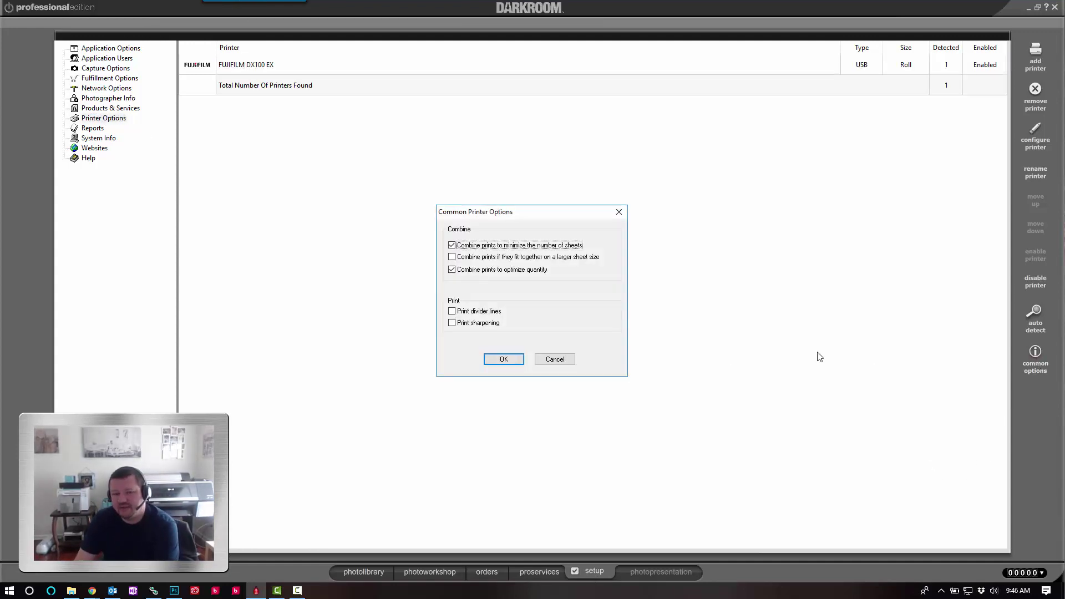
left_click(452, 313)
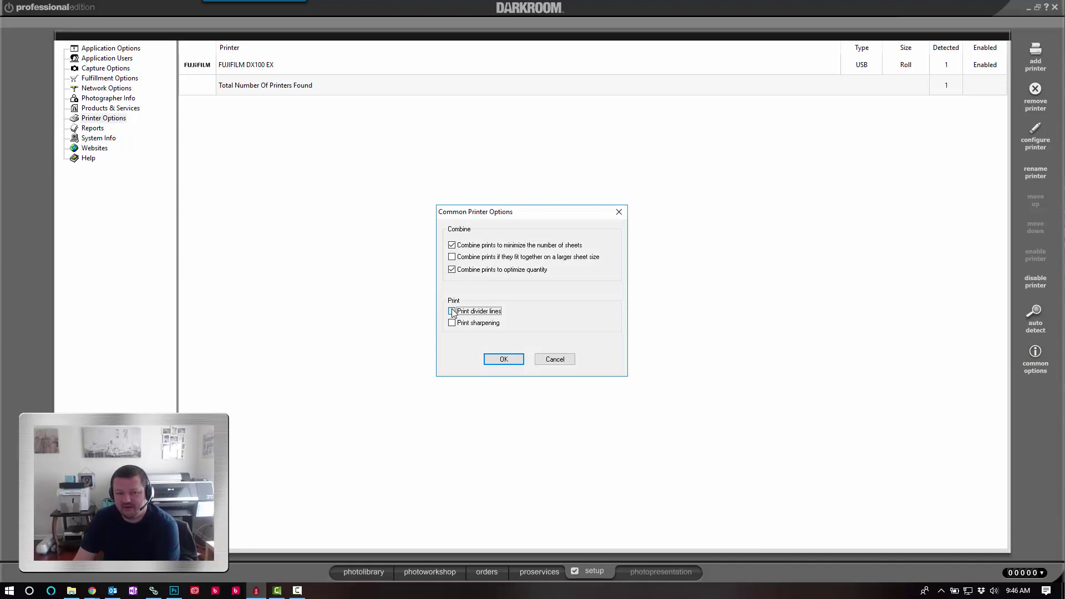
left_click(503, 360)
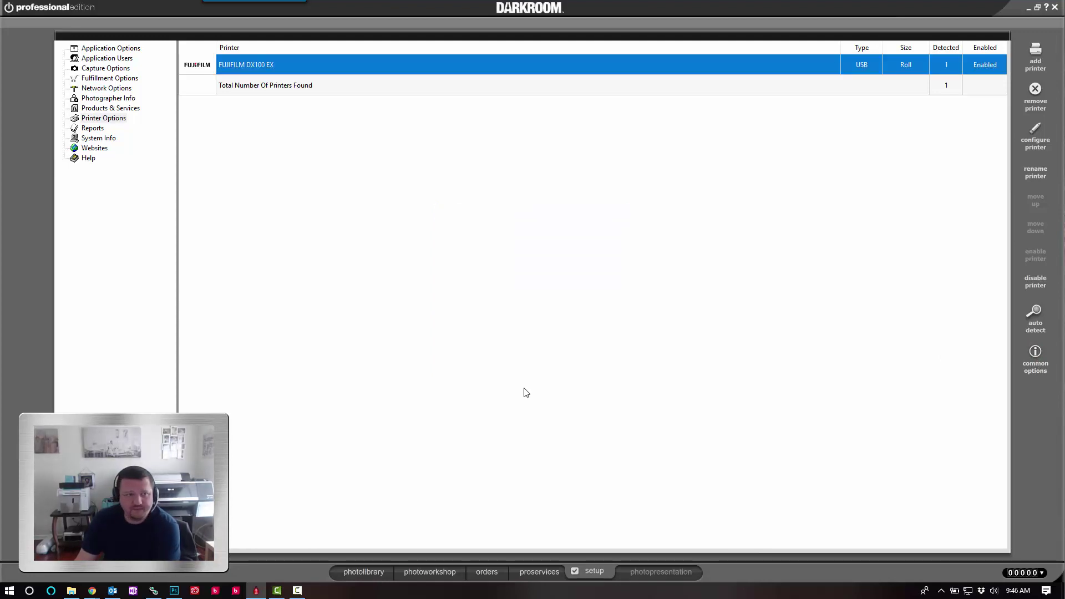
Show the G. Key Chain package under Products & Services > Package Groups > Event Packages.
left_click(111, 99)
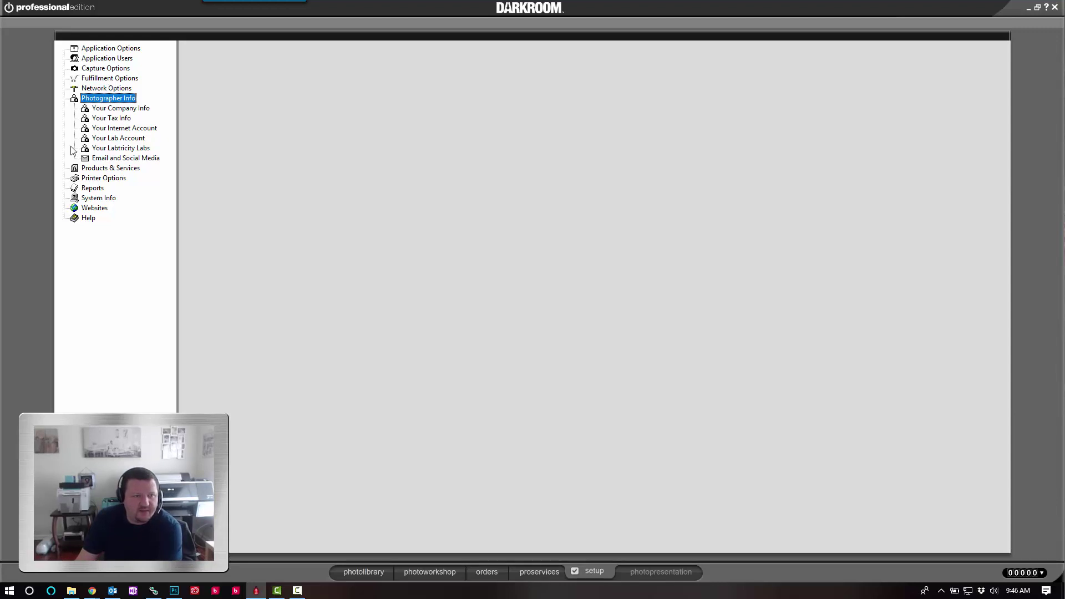
left_click(114, 168)
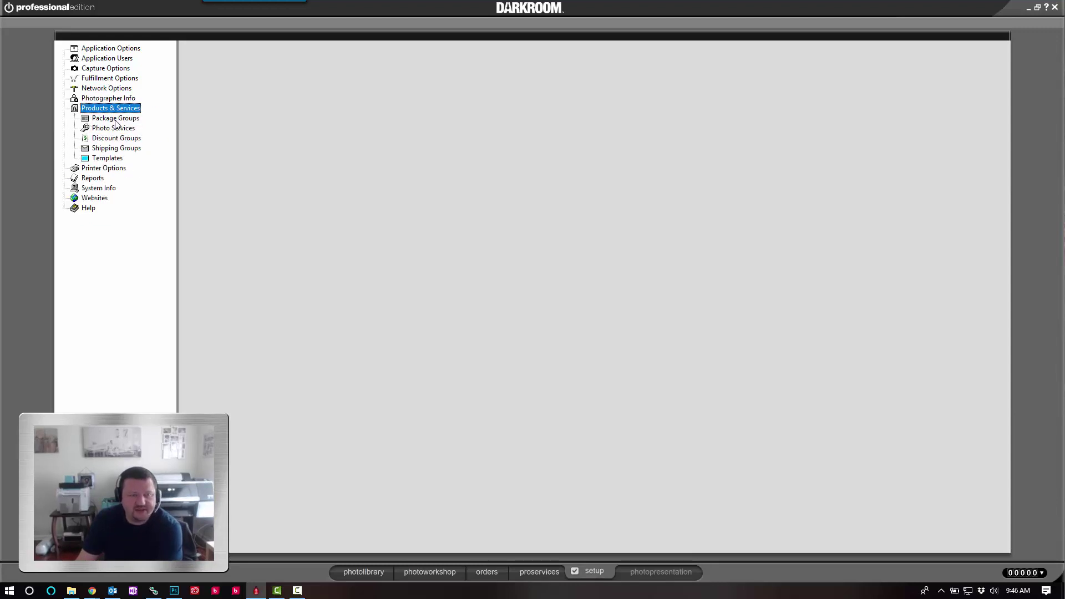
left_click(116, 119)
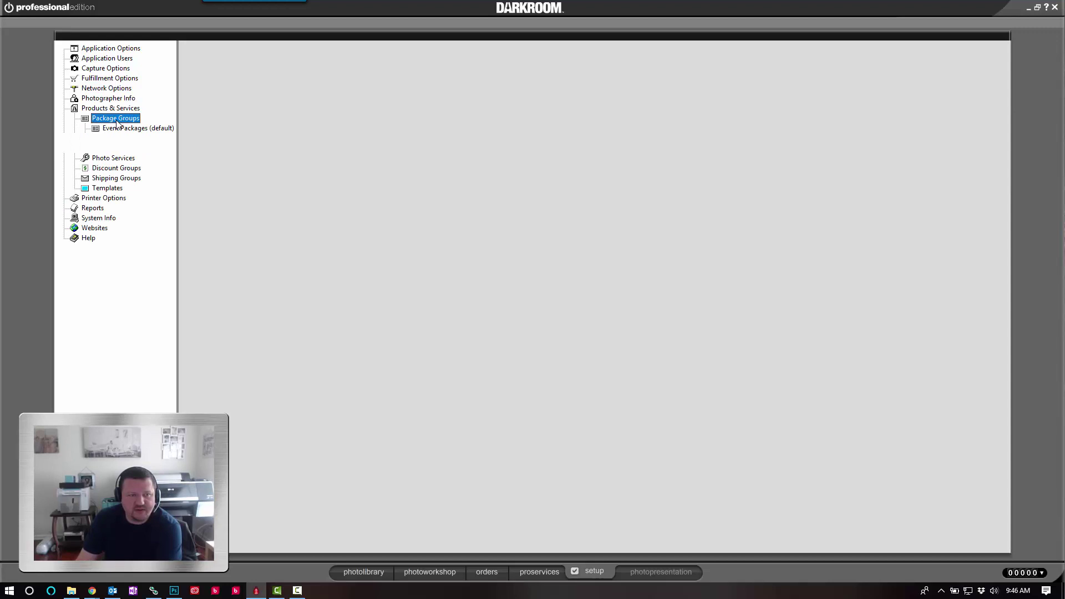
left_click(120, 129)
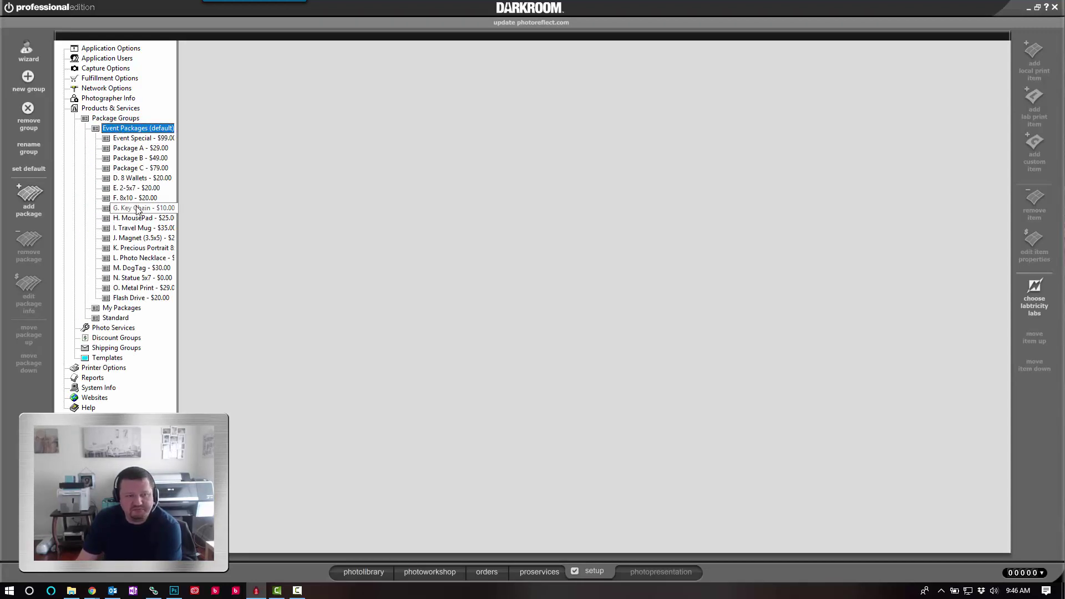
left_click(137, 209)
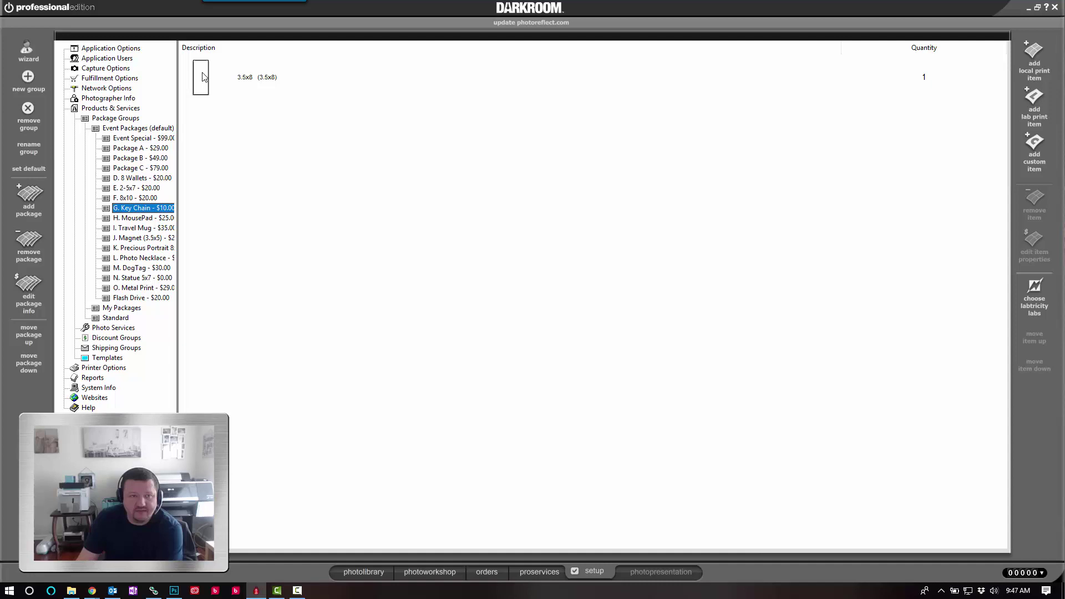
Change the 3.5x8 item's description to 'Key Chain'.
left_click(203, 78)
double_click(203, 78)
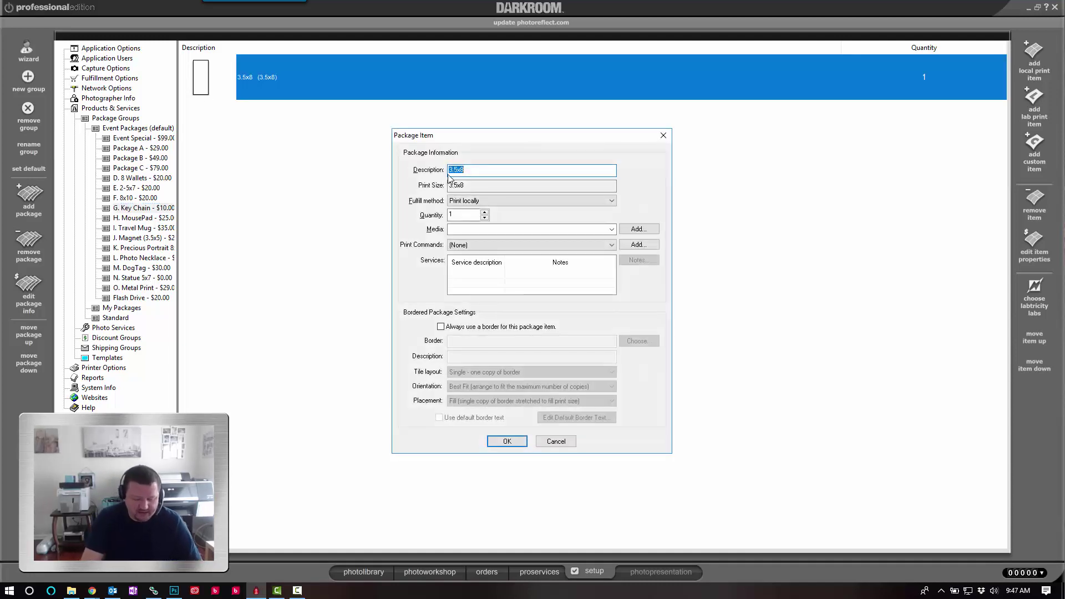
type("Key Ch")
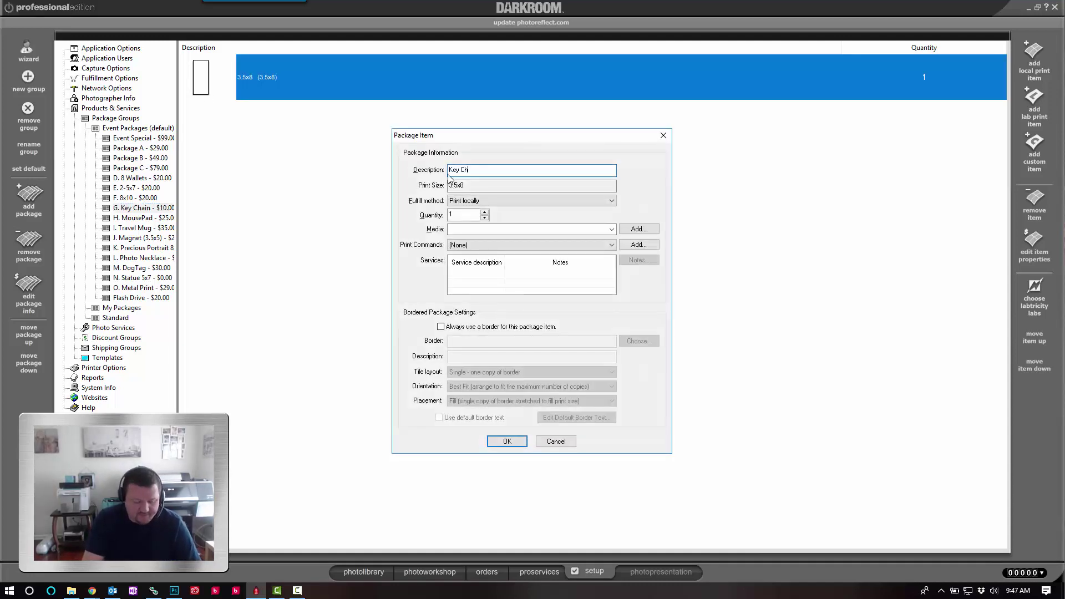
type("ain")
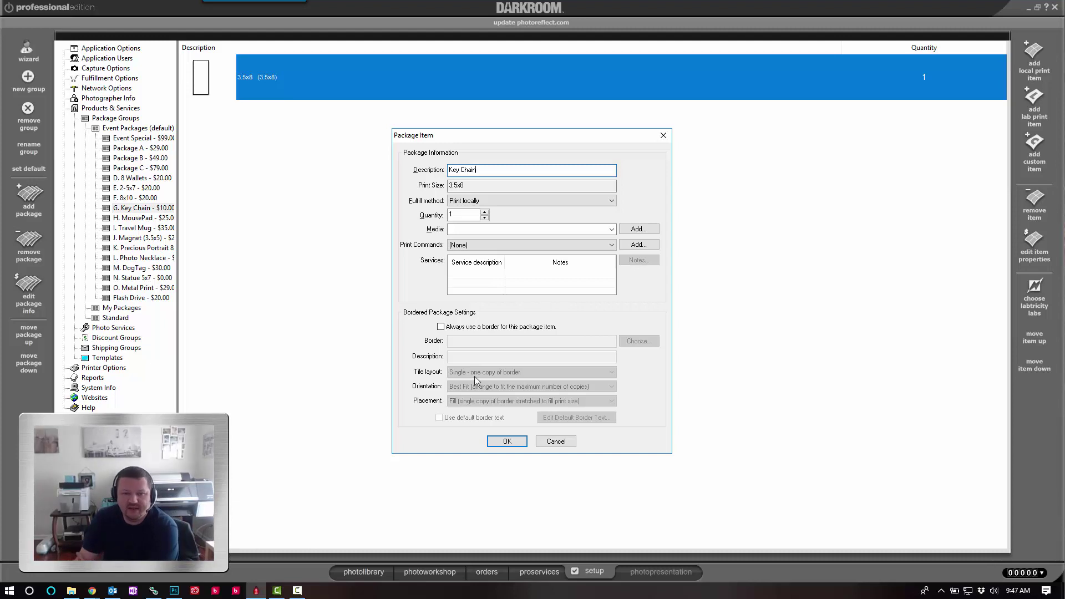
left_click(506, 442)
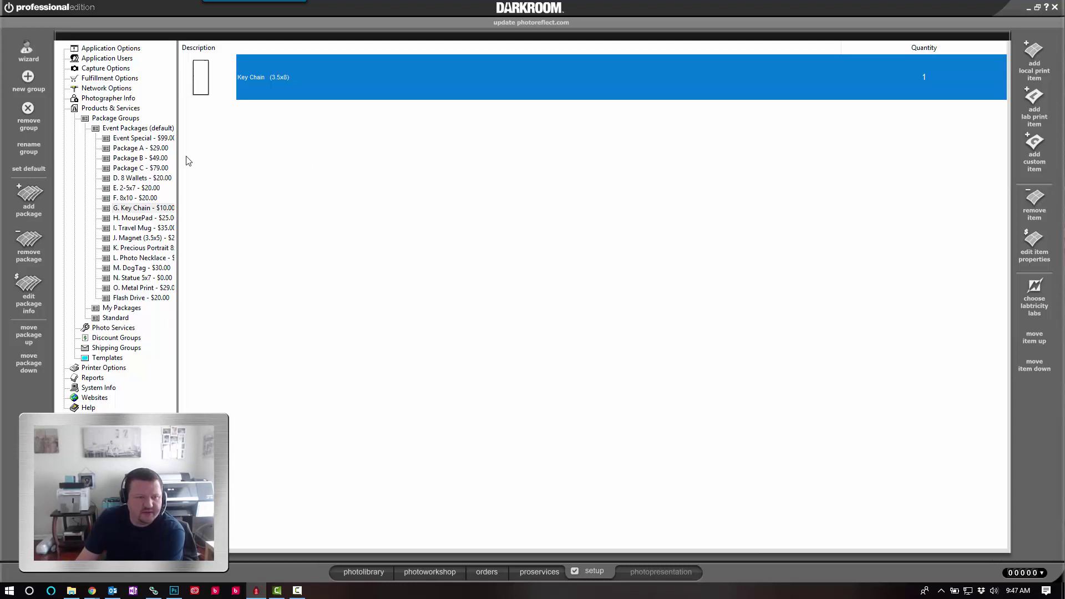
left_click(126, 249)
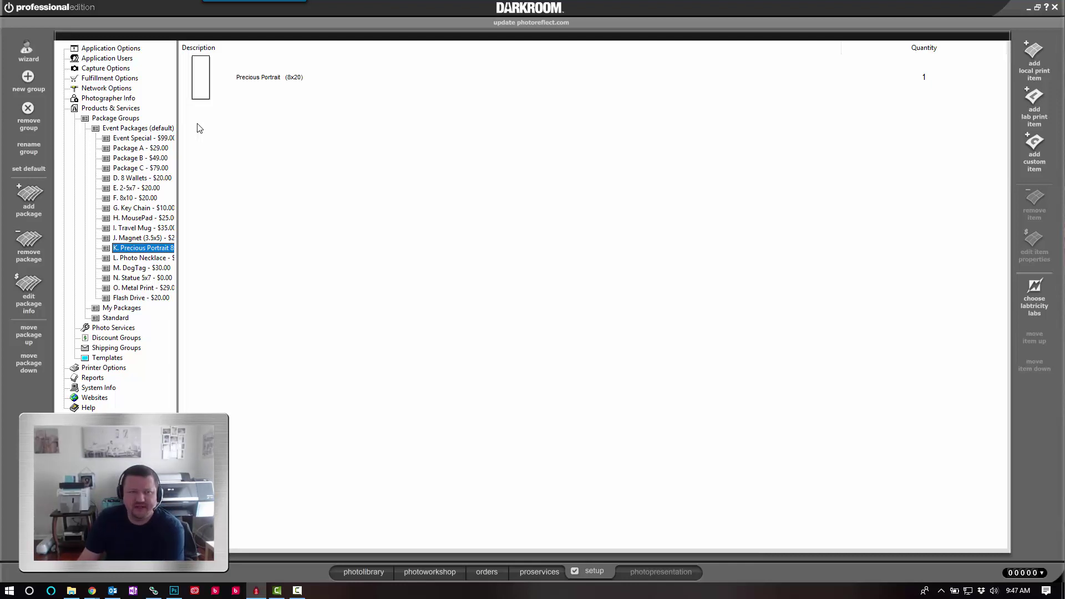
double_click(208, 89)
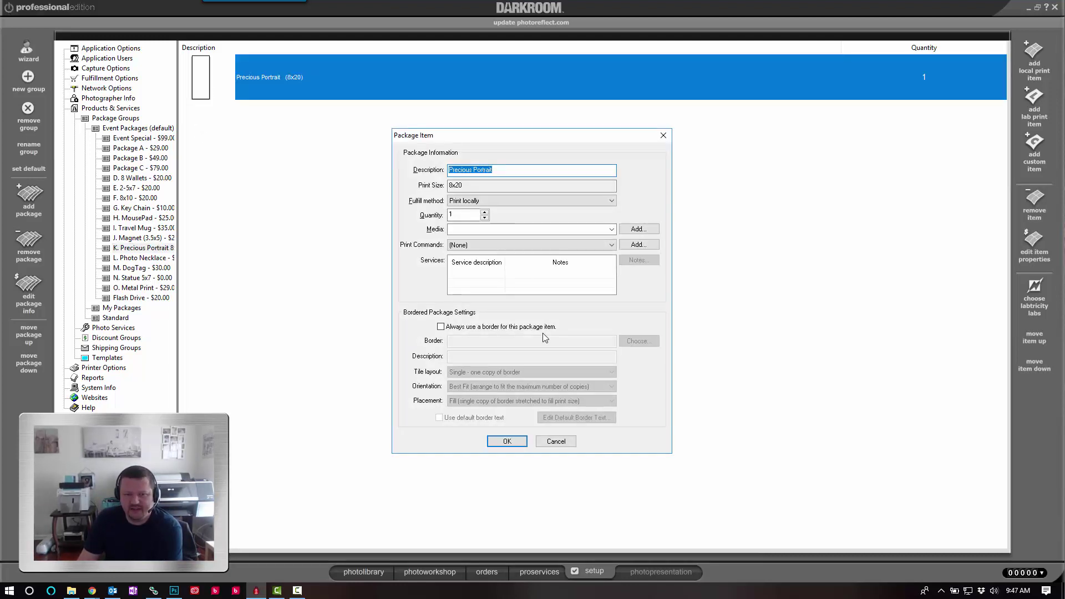
left_click(544, 331)
left_click(638, 341)
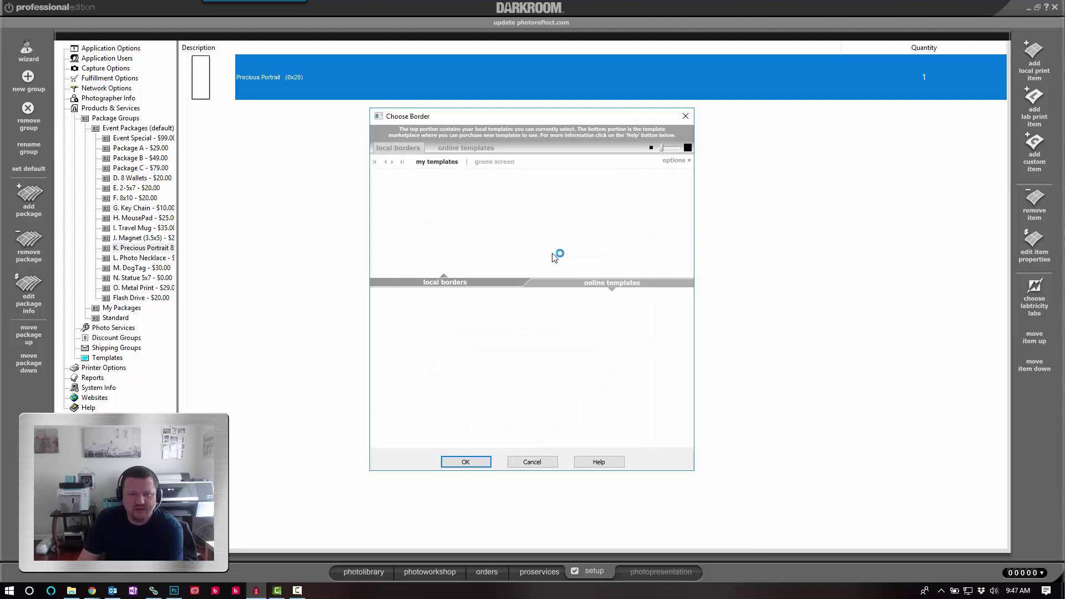
left_click(495, 162)
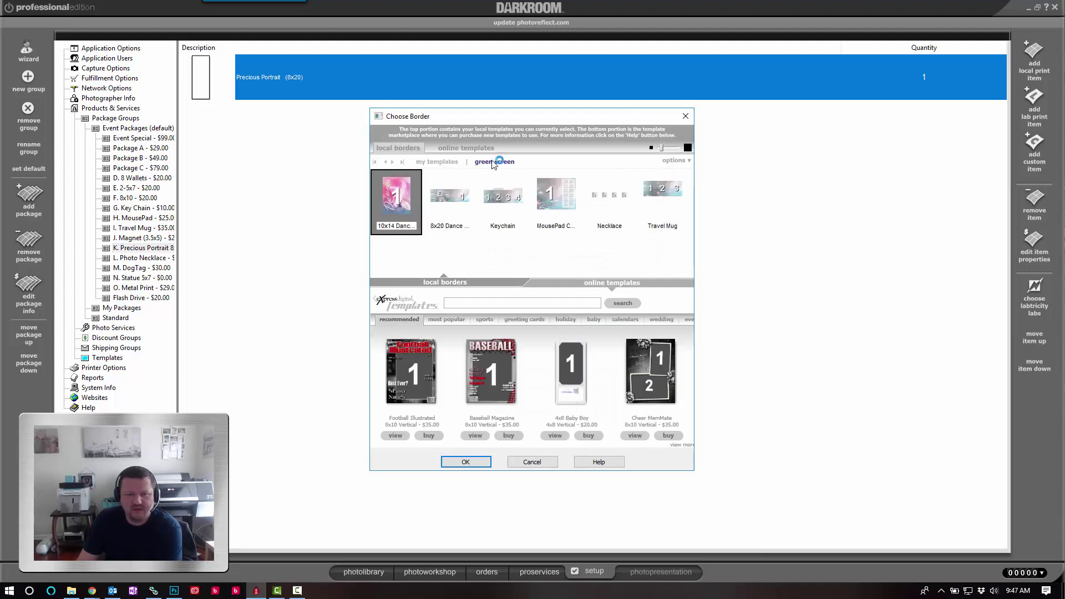
left_click(465, 205)
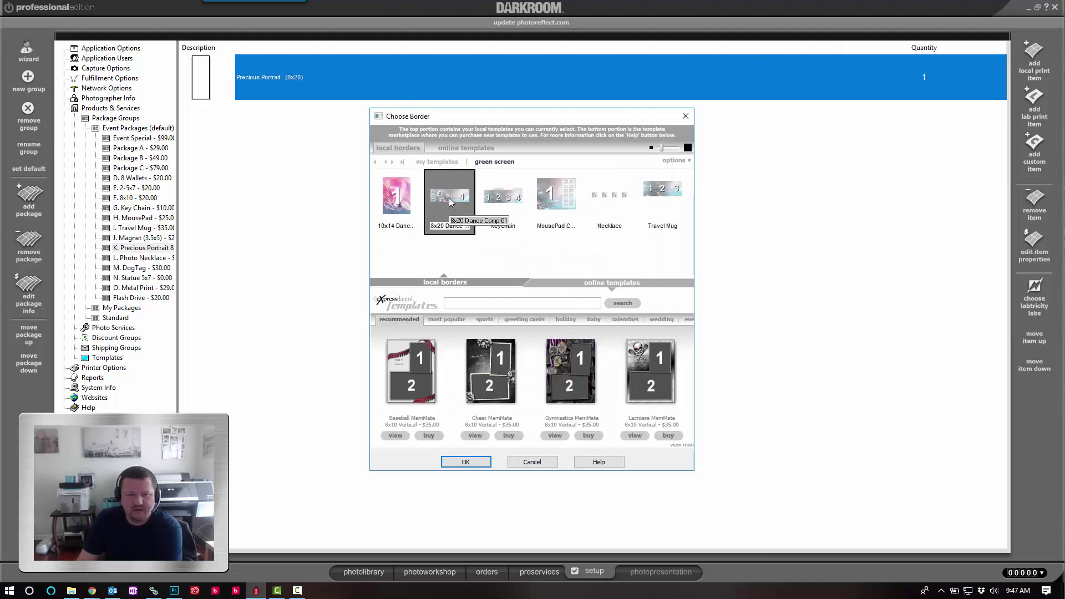
left_click(465, 463)
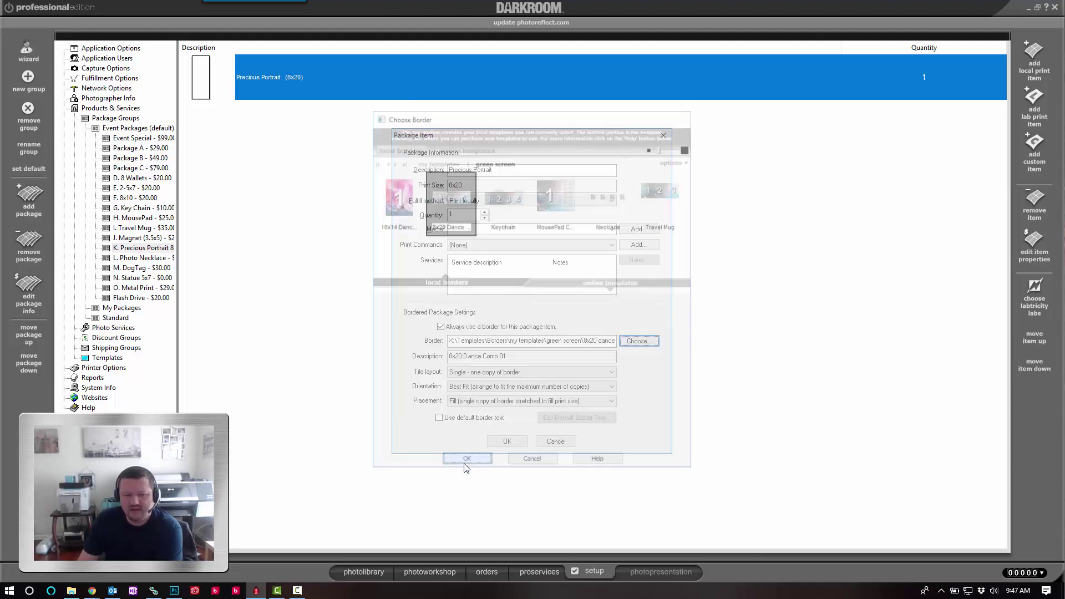
left_click(507, 441)
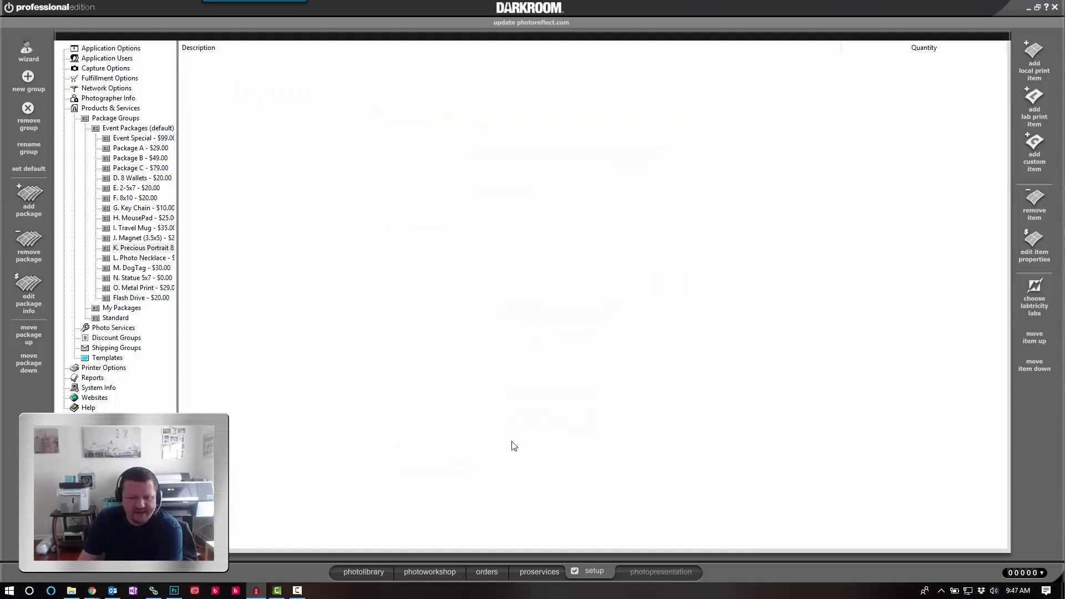
Add one copy of the K. Precious Portrait 8x20 package to the order.
left_click(428, 573)
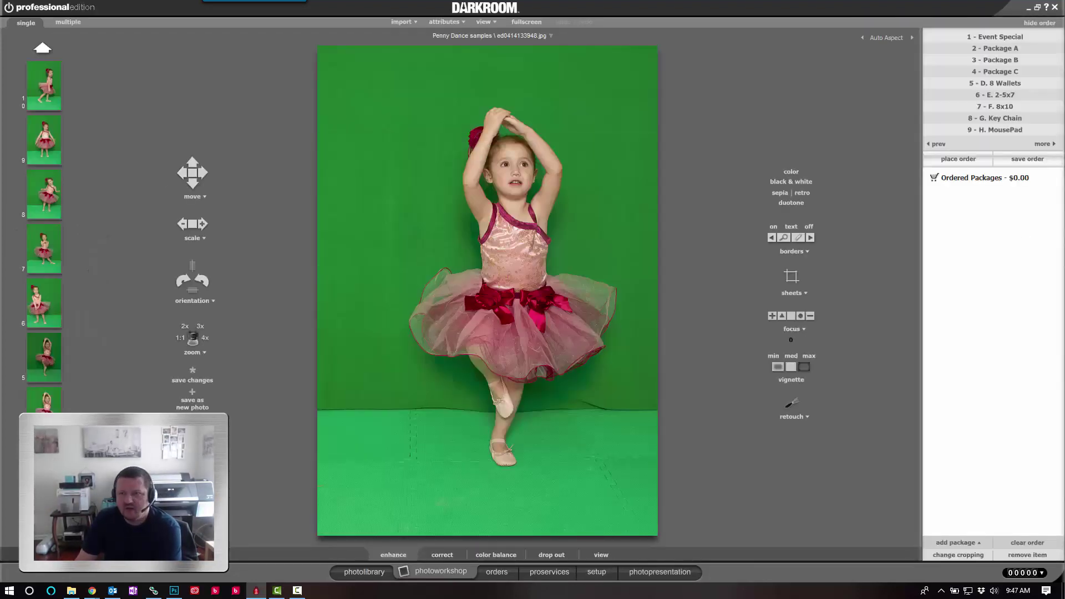
left_click(936, 145)
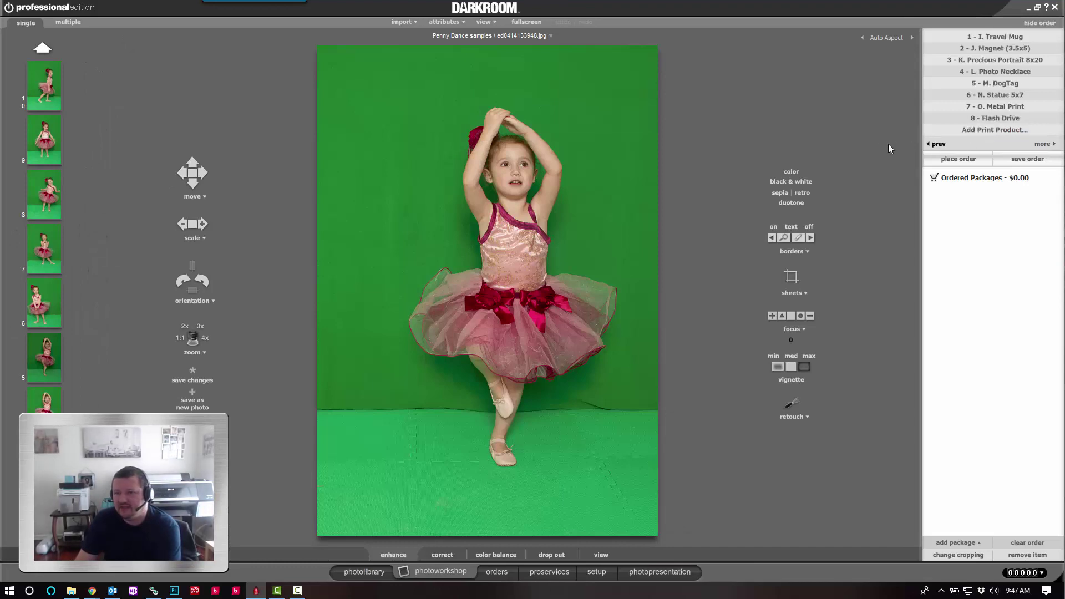
left_click(987, 60)
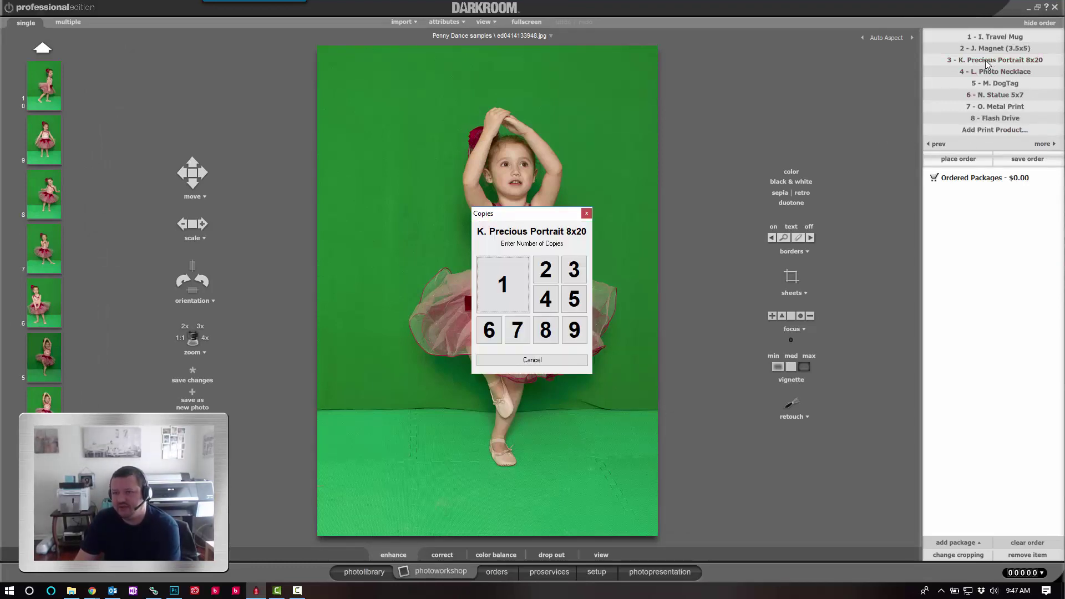
left_click(496, 288)
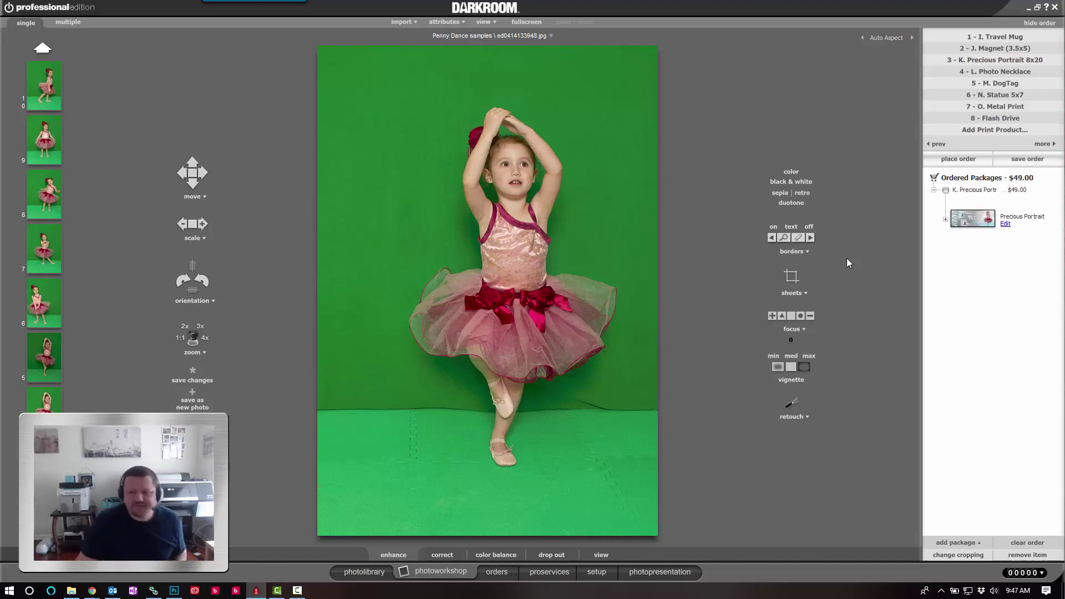
Fill the package's empty second and third slots with photos 8 and 6.
left_click(945, 220)
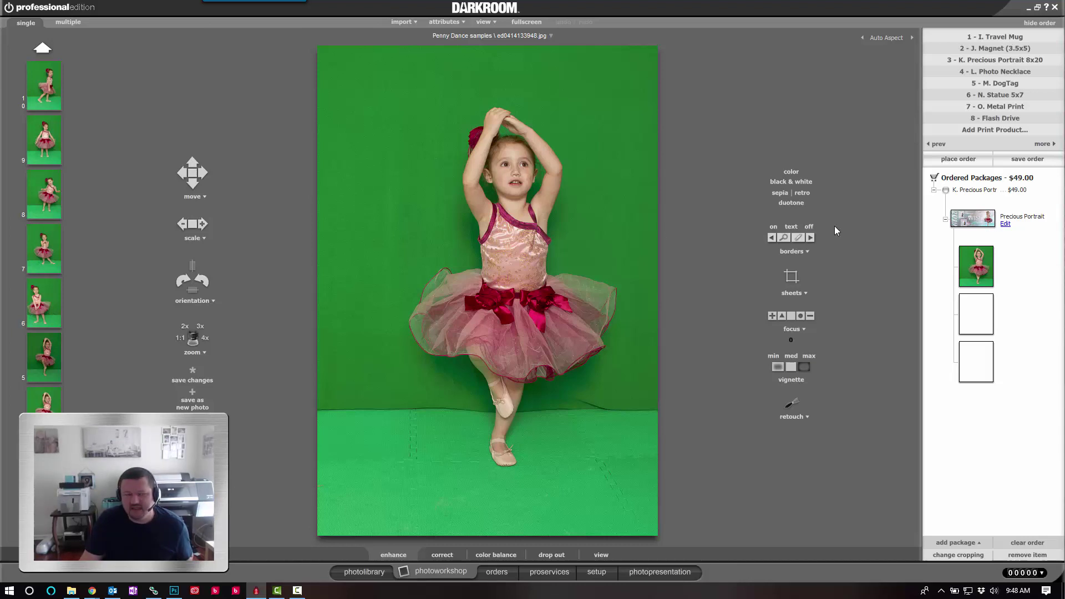
left_click_drag(44, 195, 971, 310)
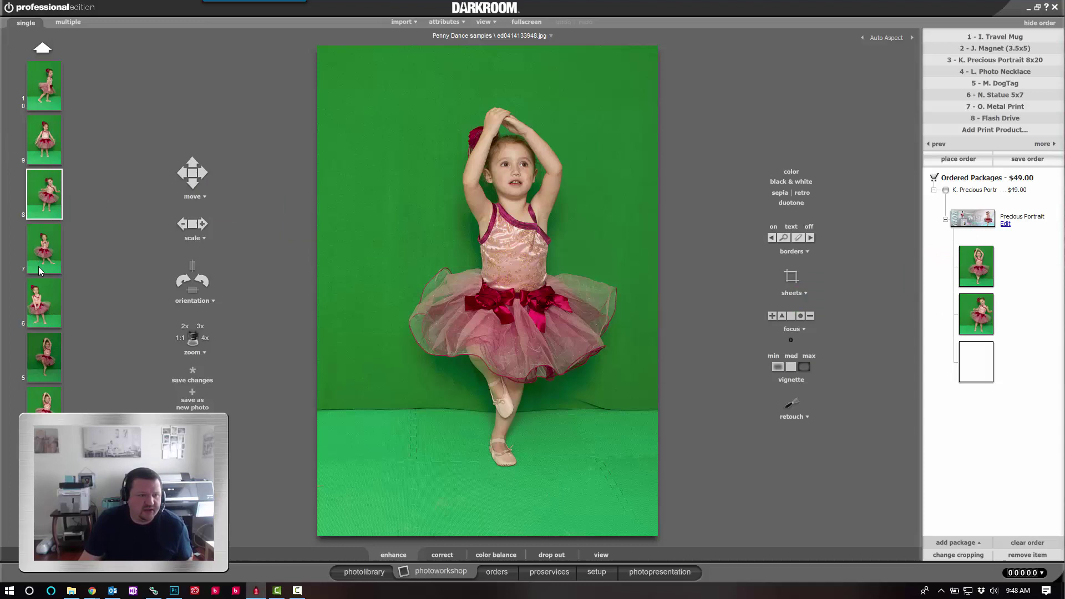
left_click_drag(58, 302, 988, 380)
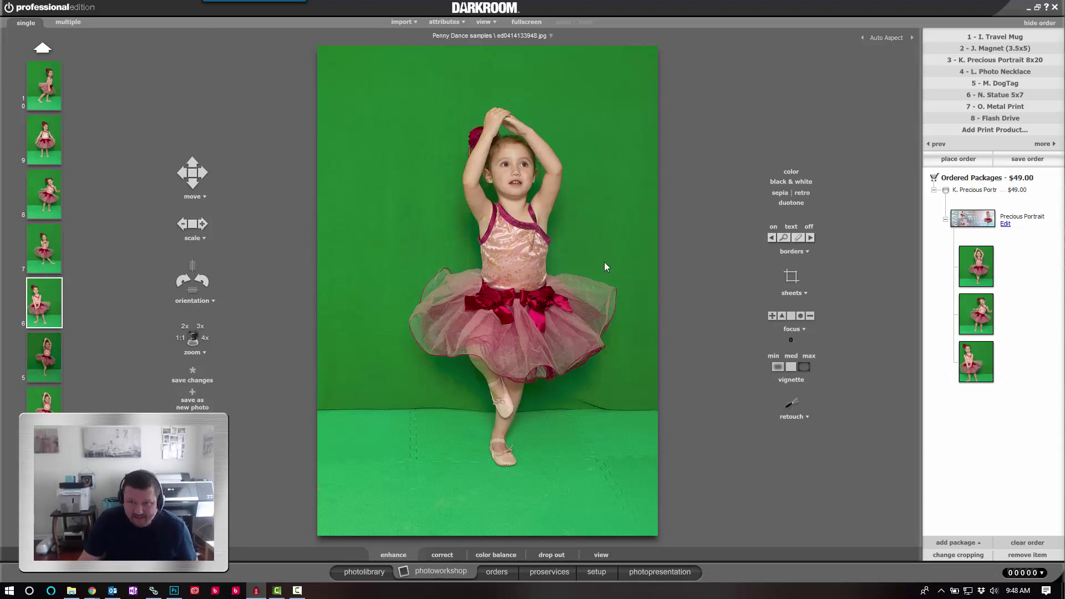
Set sepia saturation to 7 in Sepia Options and reapply sepia to the dancer photo.
left_click(780, 194)
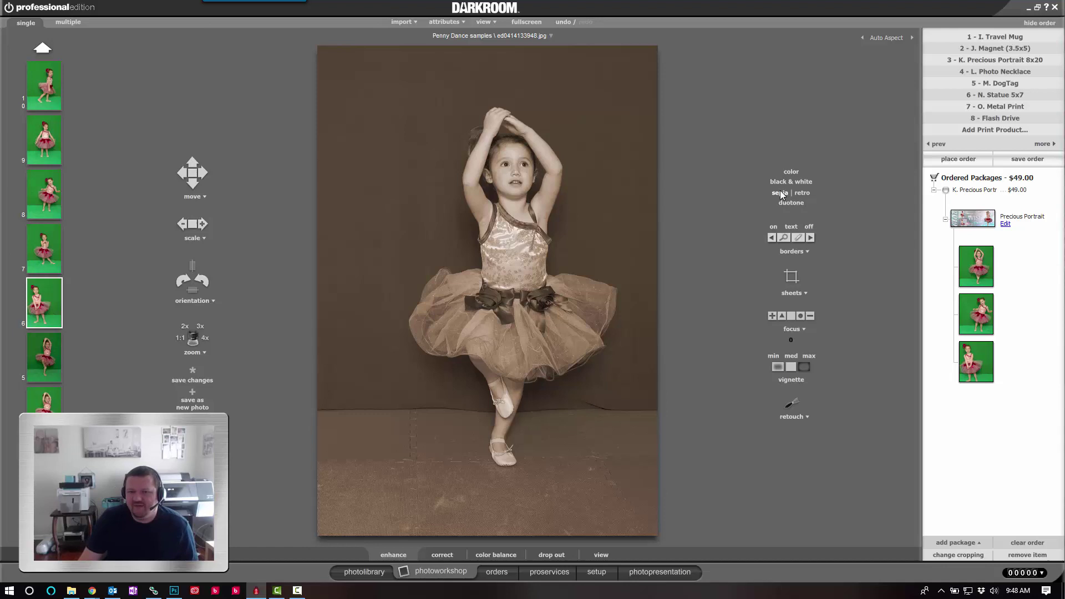
left_click(780, 192)
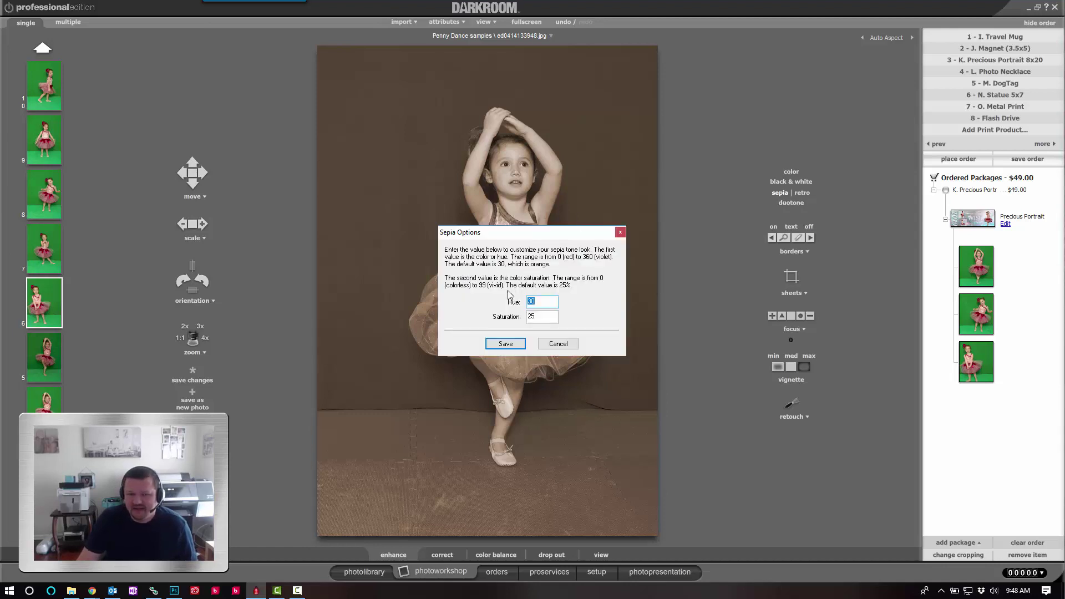
key("Tab")
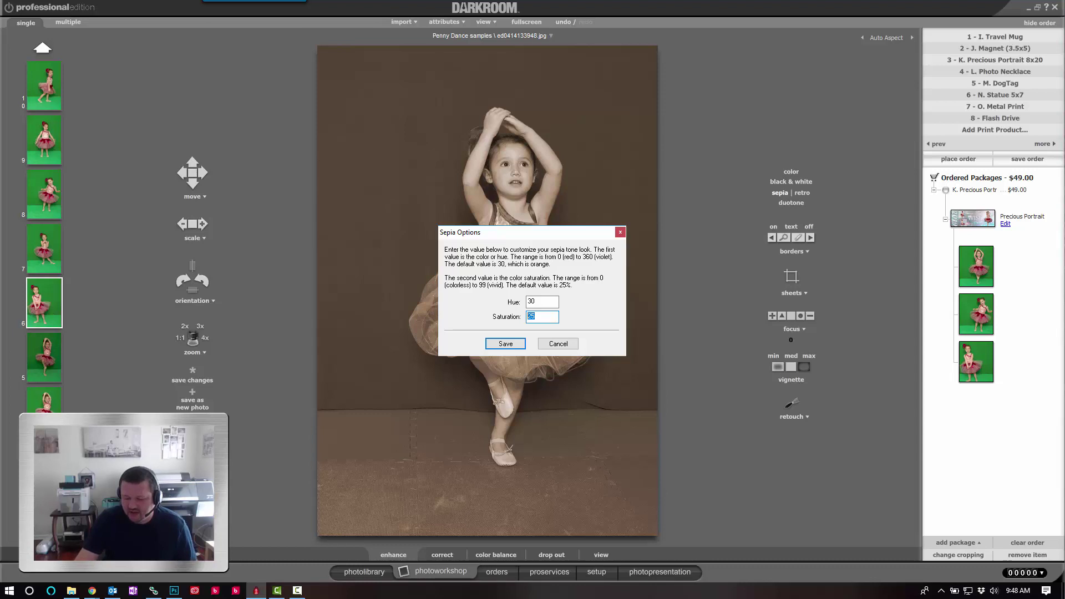
type("7")
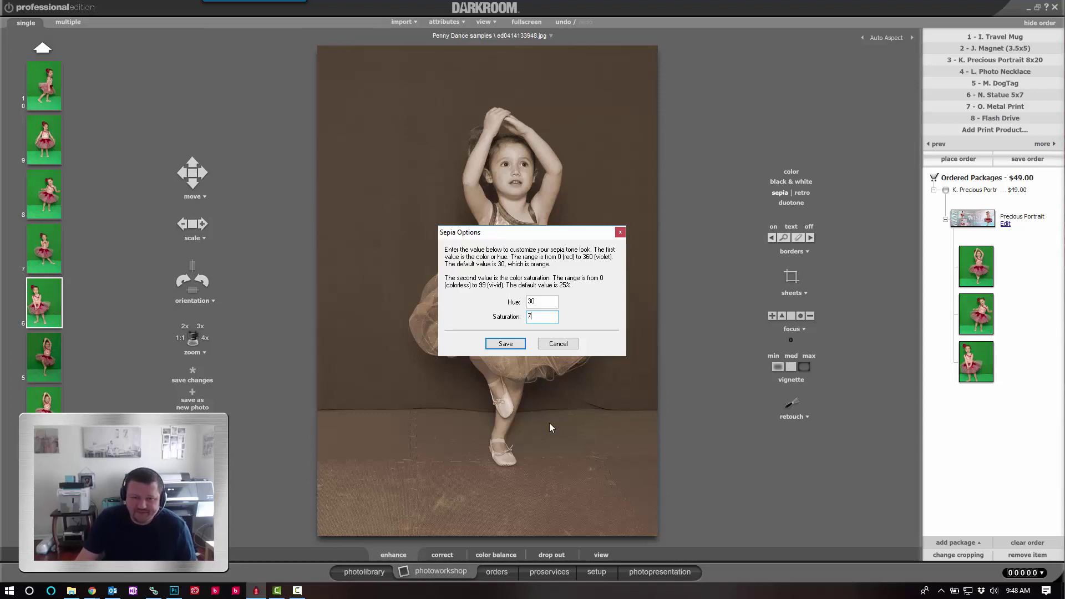
left_click(505, 344)
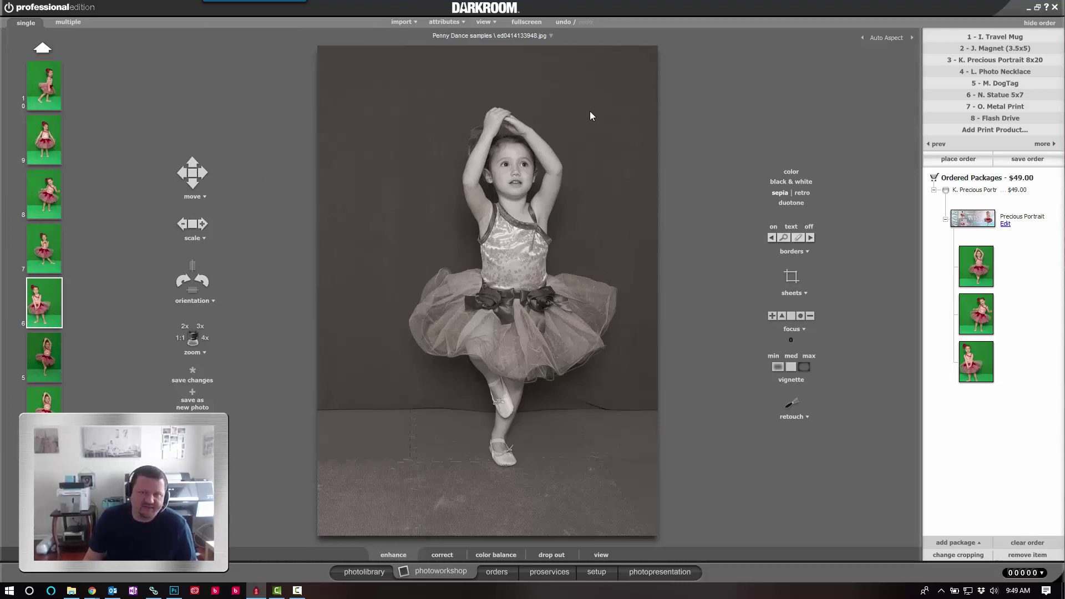
left_click(795, 180)
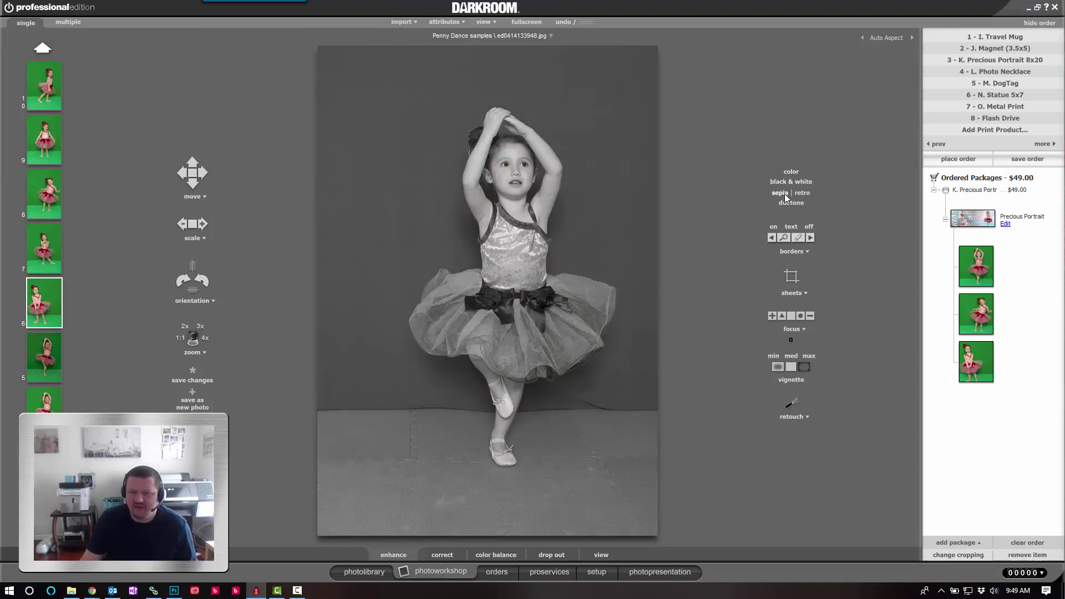
left_click(780, 193)
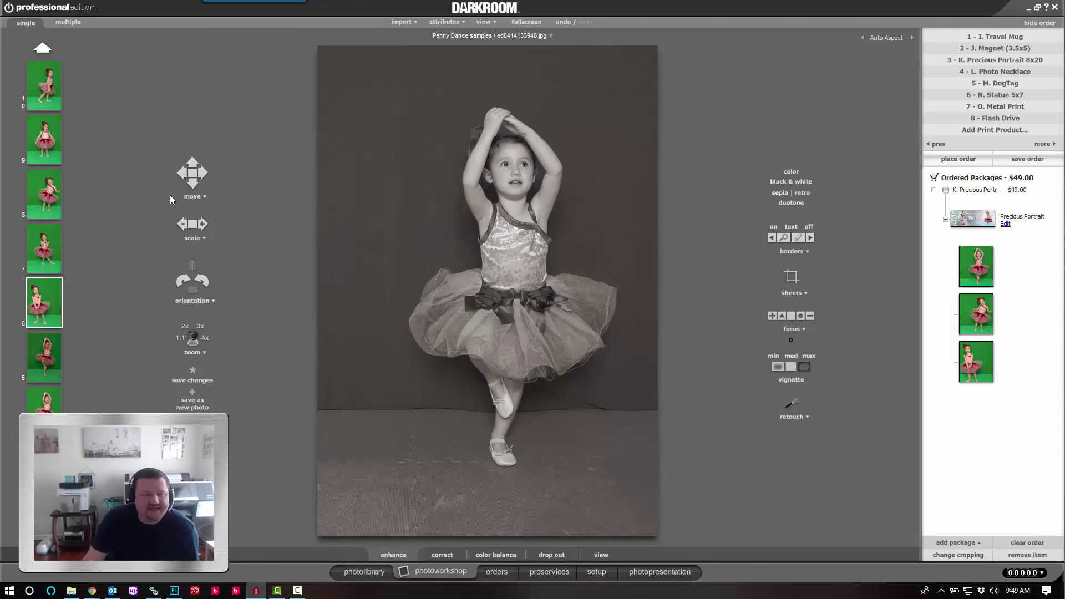
Turn on View > Show Filenames in the filmstrip's right-click menu.
right_click(51, 155)
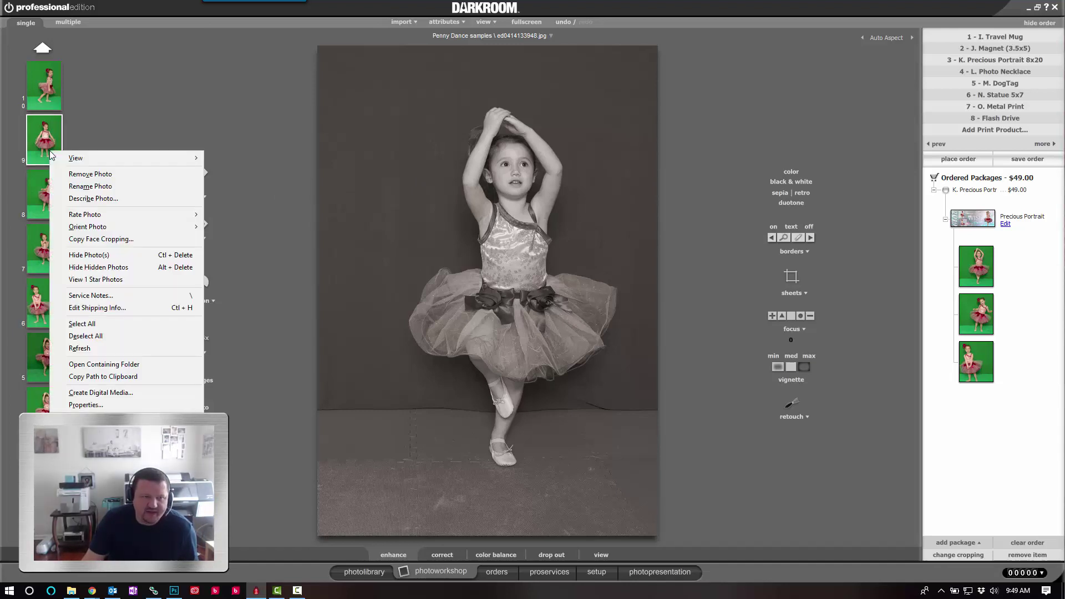
mouse_move(76, 165)
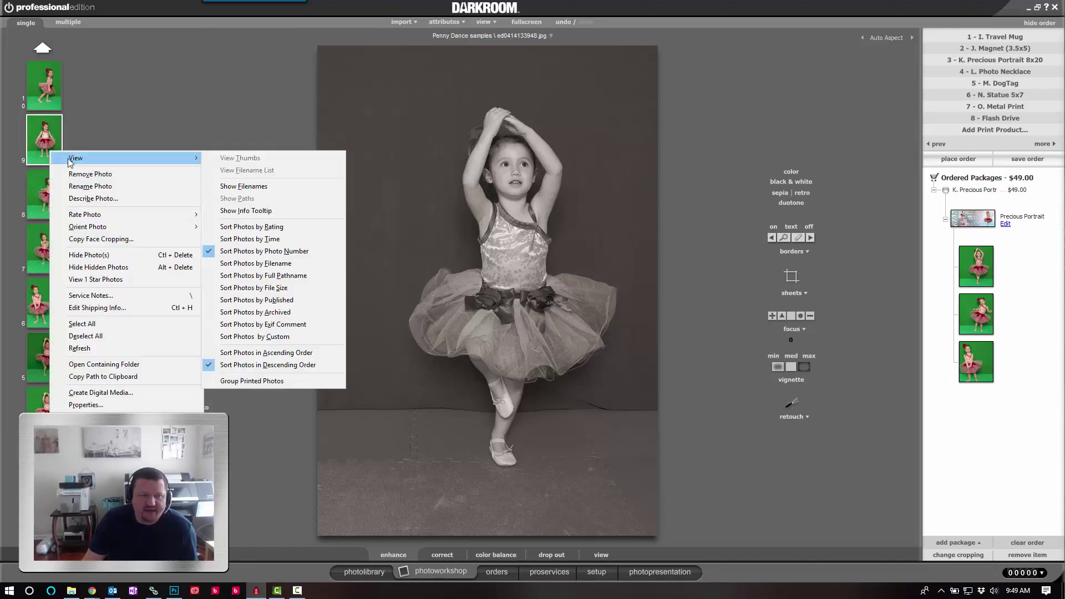
left_click(281, 187)
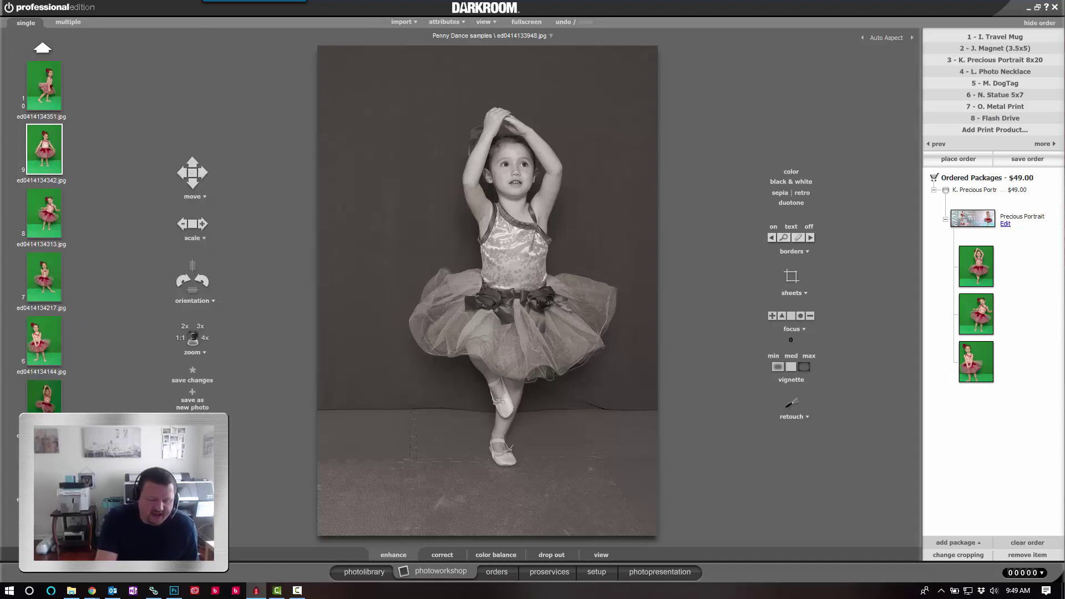
Search filenames for '4217' to jump to ed0414134217.jpg.
key("ctrl+f")
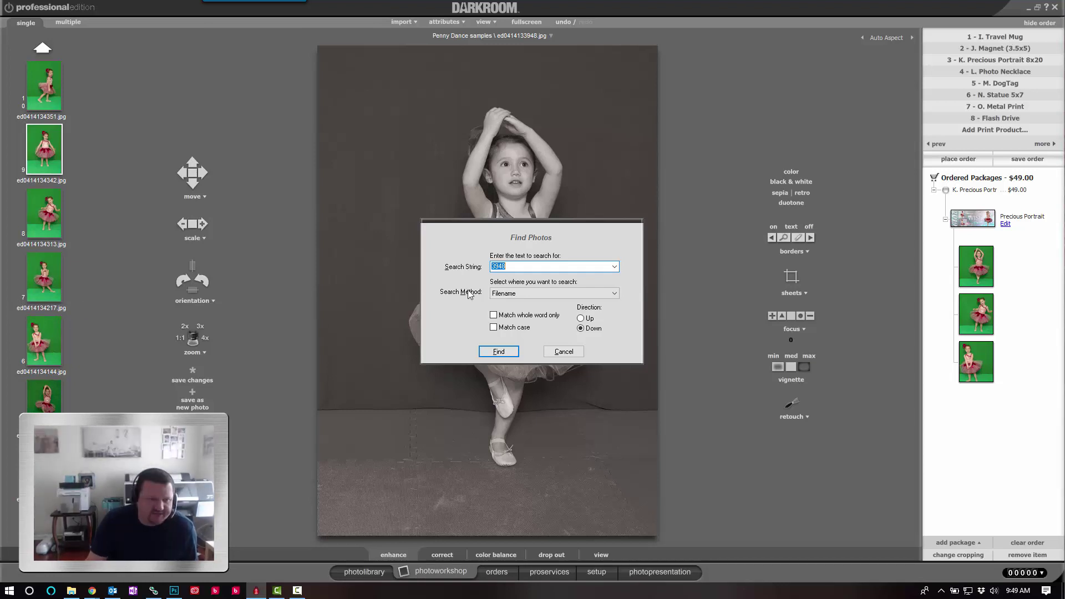
type("4217")
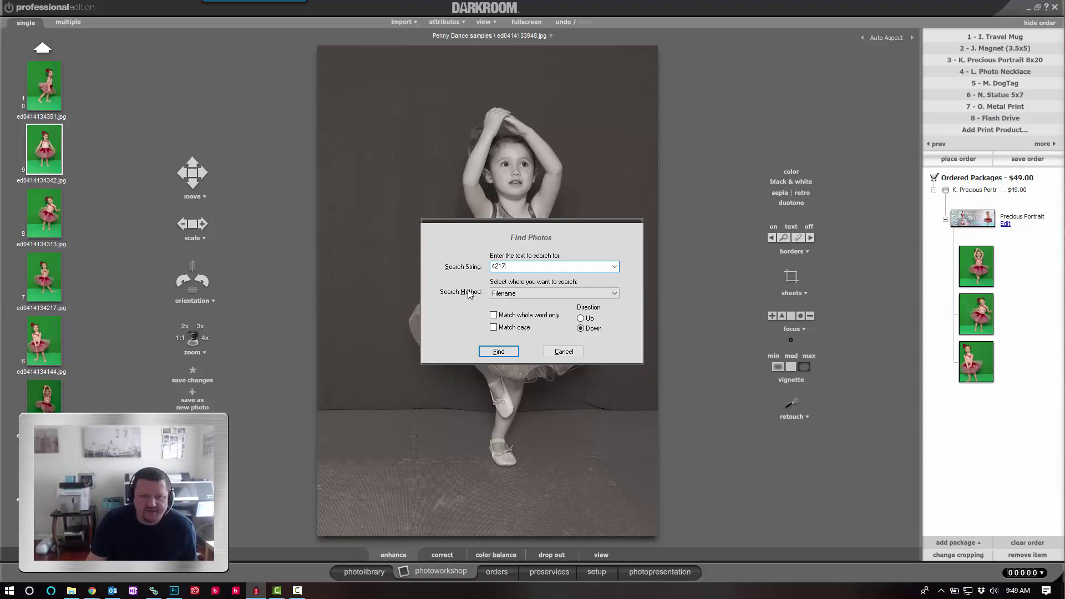
left_click(497, 351)
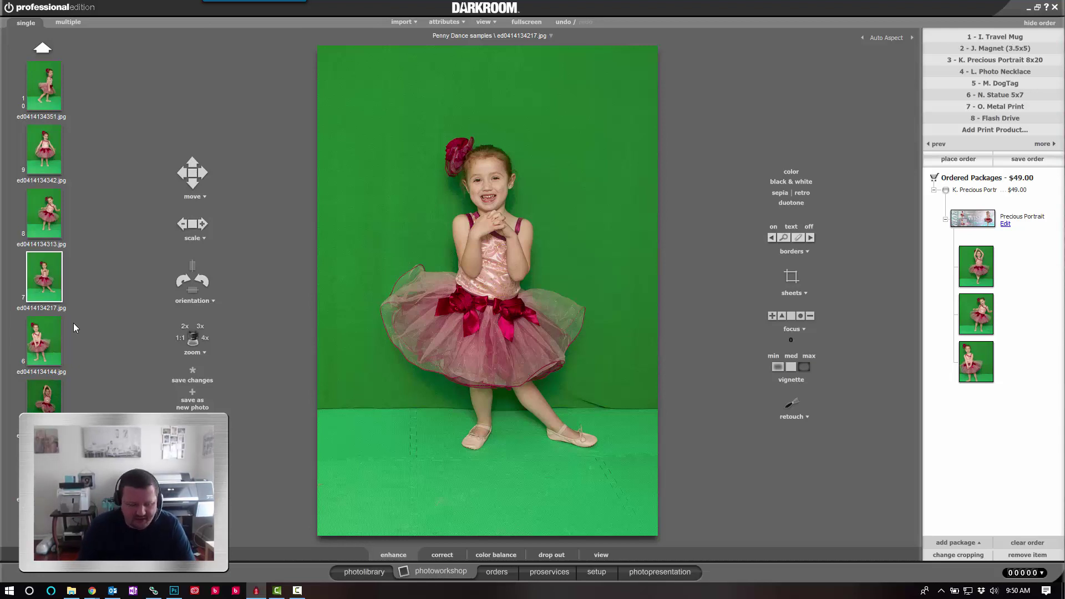
Search filenames again for '400' to bring up ed0414134004.jpg.
key("ctrl+f")
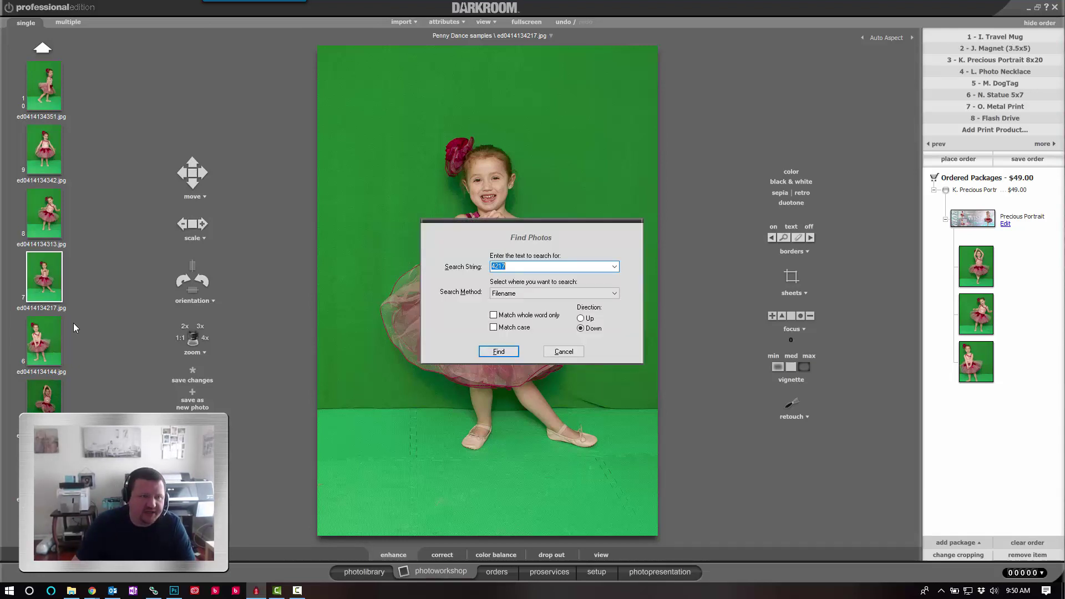
type("4004")
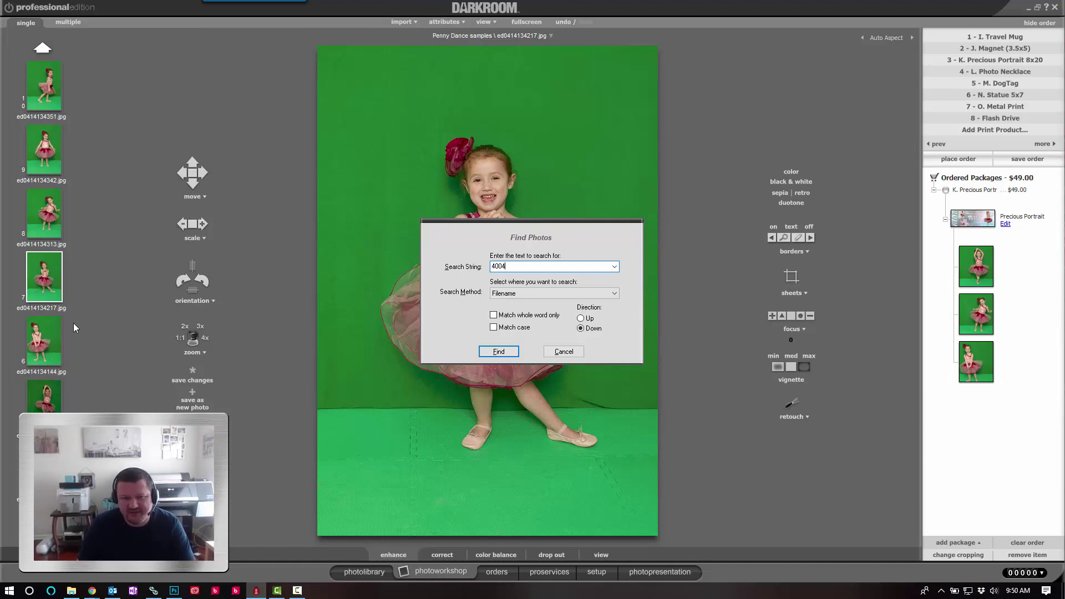
key("Return")
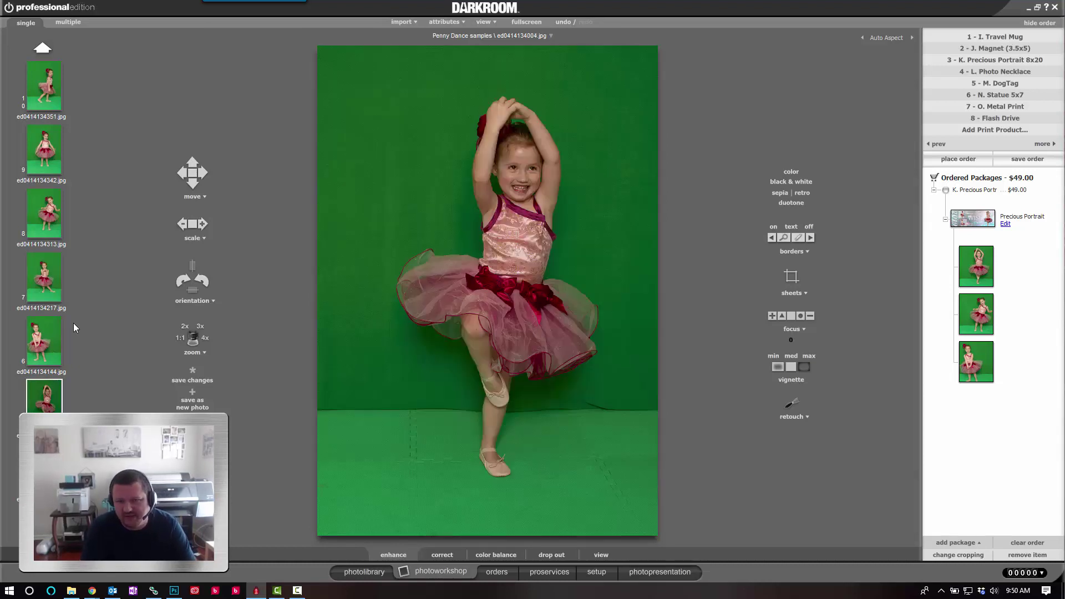